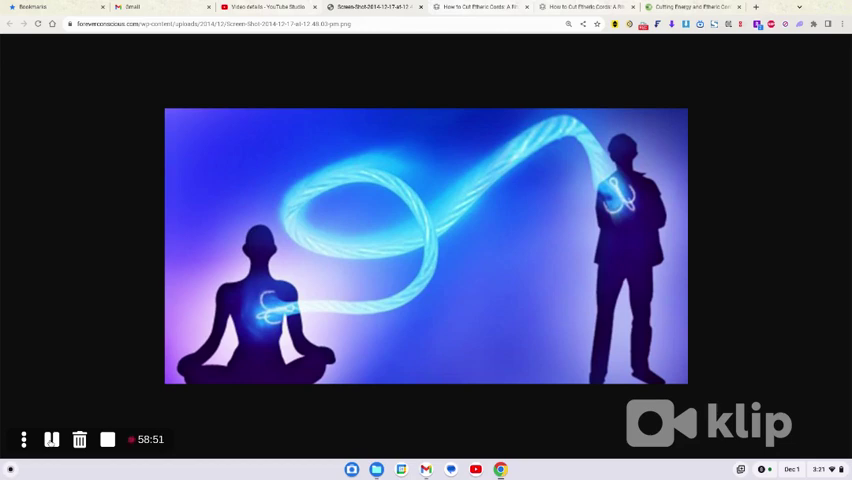
Switch to the YouTube Studio details tab for 'Just Cut Off and Block Negative Low Vibrating People'.
{"action": "left_click", "coordinate": [239, 6]}
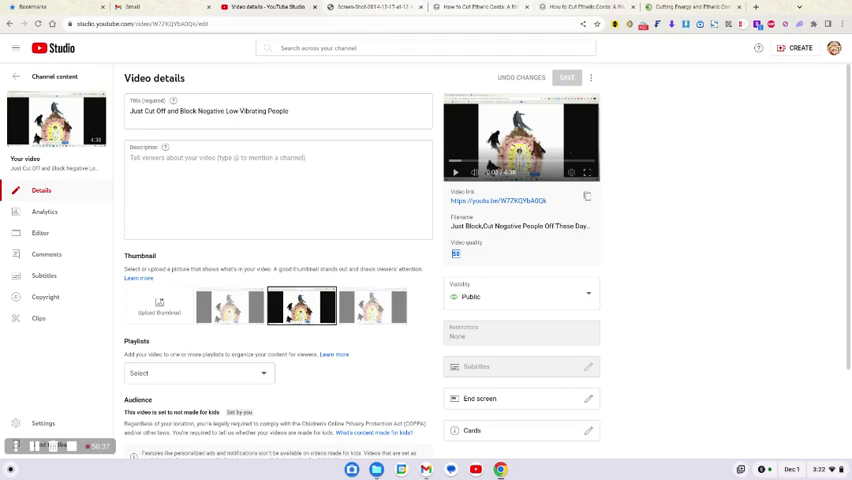
Switch to the Screen-Shot tab showing two figures joined by a glowing cord.
{"action": "left_click", "coordinate": [352, 7]}
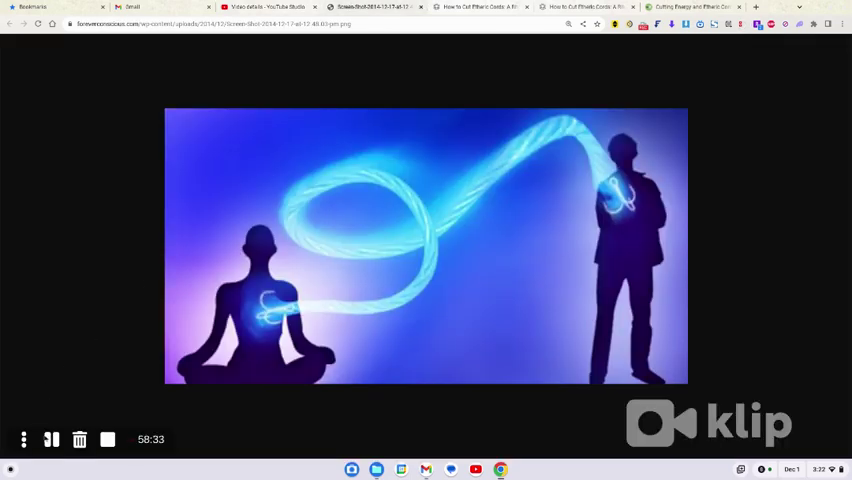